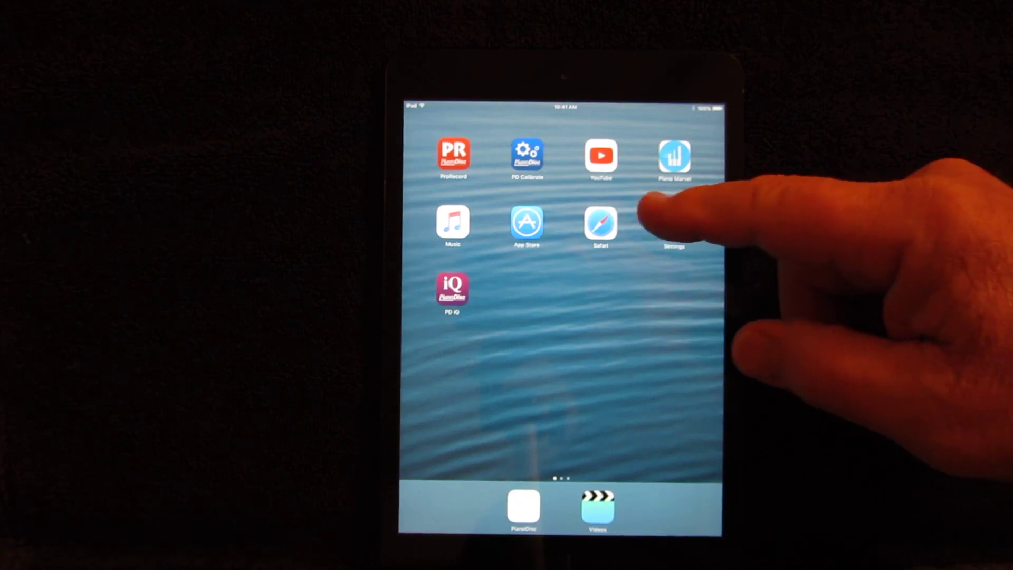
# Step: Open pianodisc.com in Safari and select the Music Store section
pyautogui.click(600, 222)
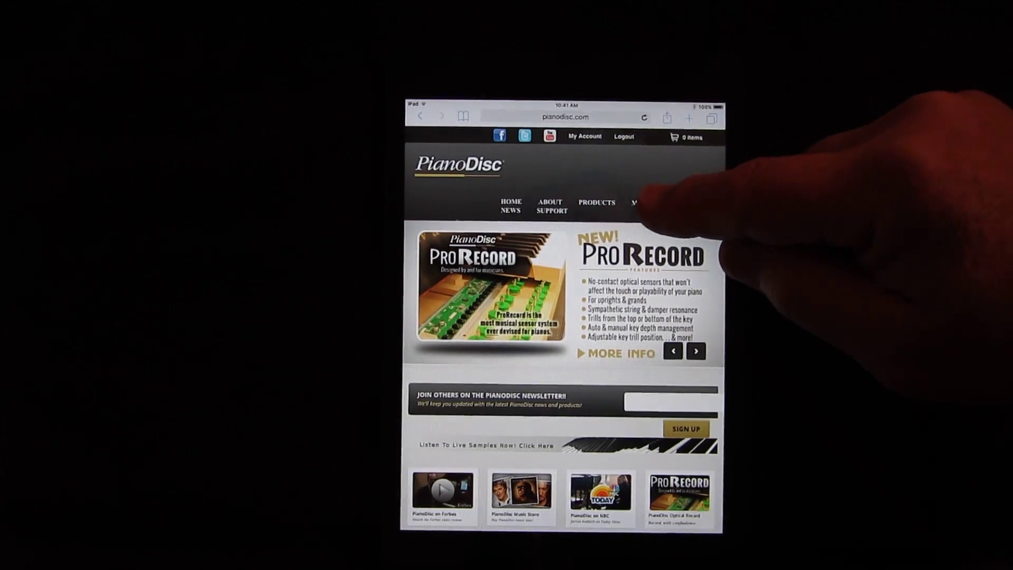
pyautogui.click(645, 204)
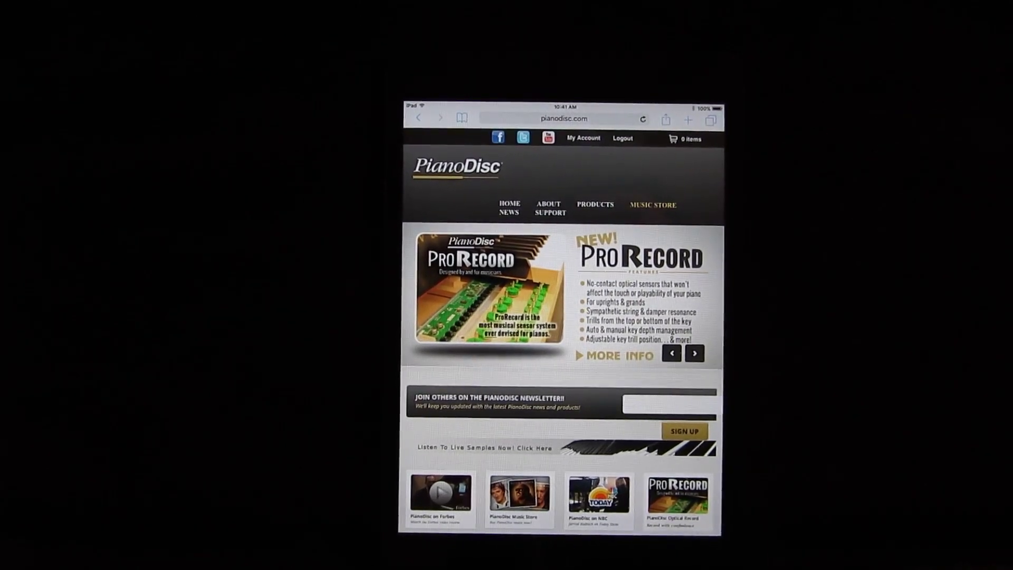
# Step: Open the PianoDisc Music Store page and browse its $7.99 PianoSync album listings
pyautogui.click(653, 205)
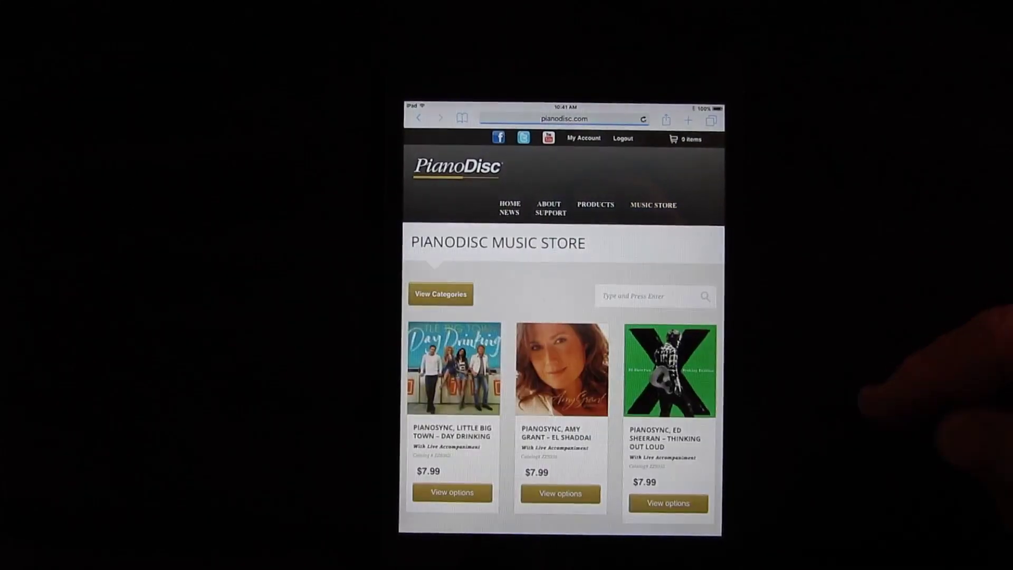
pyautogui.moveTo(586, 431); pyautogui.dragTo(633, 215)
pyautogui.moveTo(611, 384); pyautogui.dragTo(633, 238)
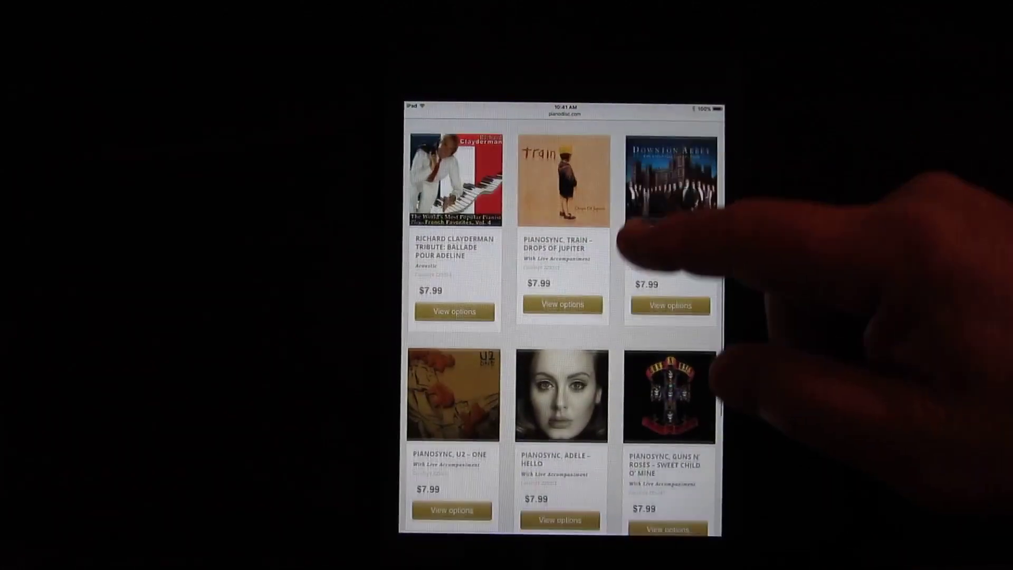
pyautogui.moveTo(577, 418); pyautogui.dragTo(644, 272)
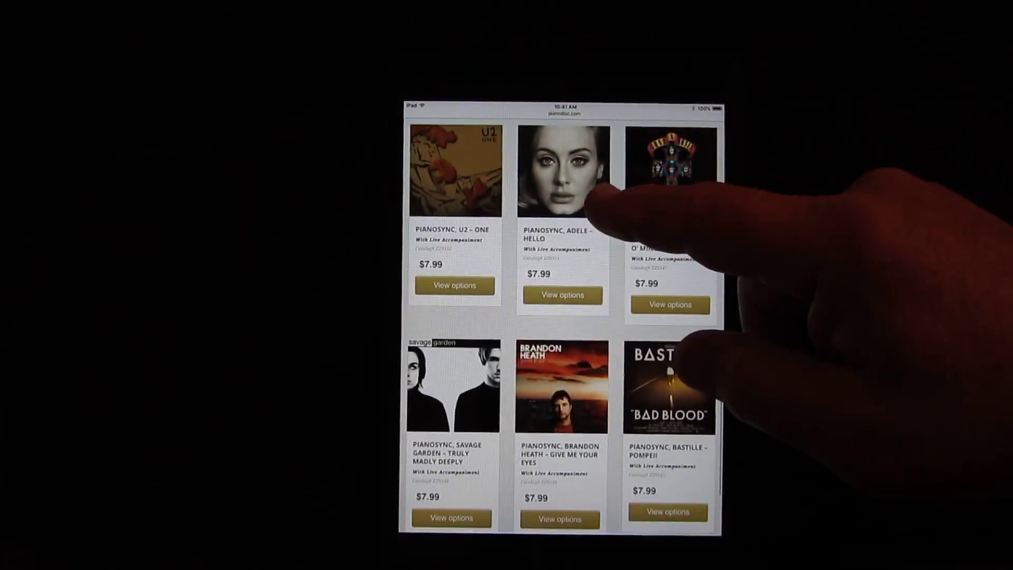
pyautogui.moveTo(606, 227)
pyautogui.mouseDown()
pyautogui.moveTo(599, 317)
pyautogui.moveTo(583, 344)
pyautogui.mouseUp()
pyautogui.moveTo(586, 230); pyautogui.dragTo(611, 385)
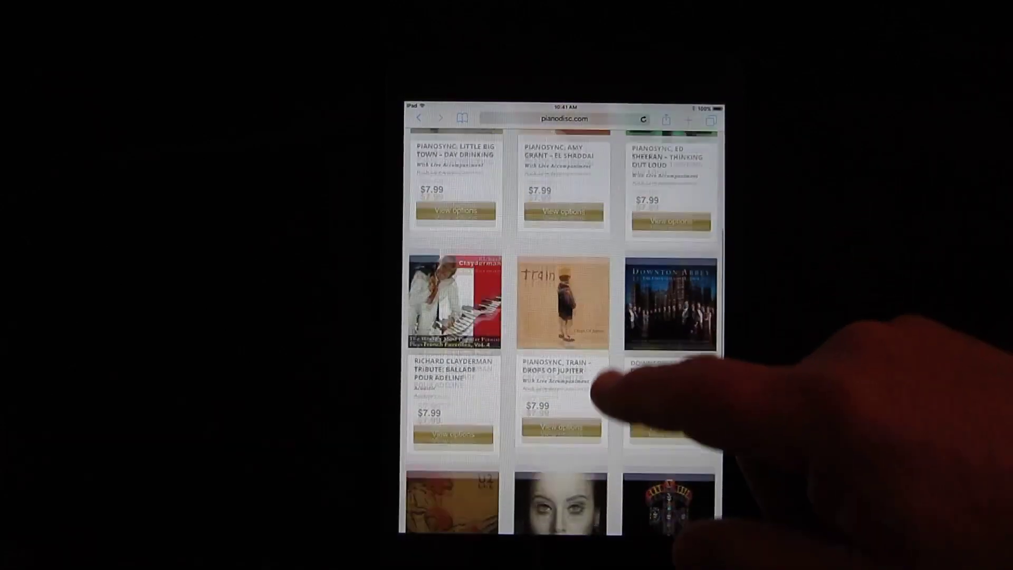
pyautogui.moveTo(592, 294); pyautogui.dragTo(657, 446)
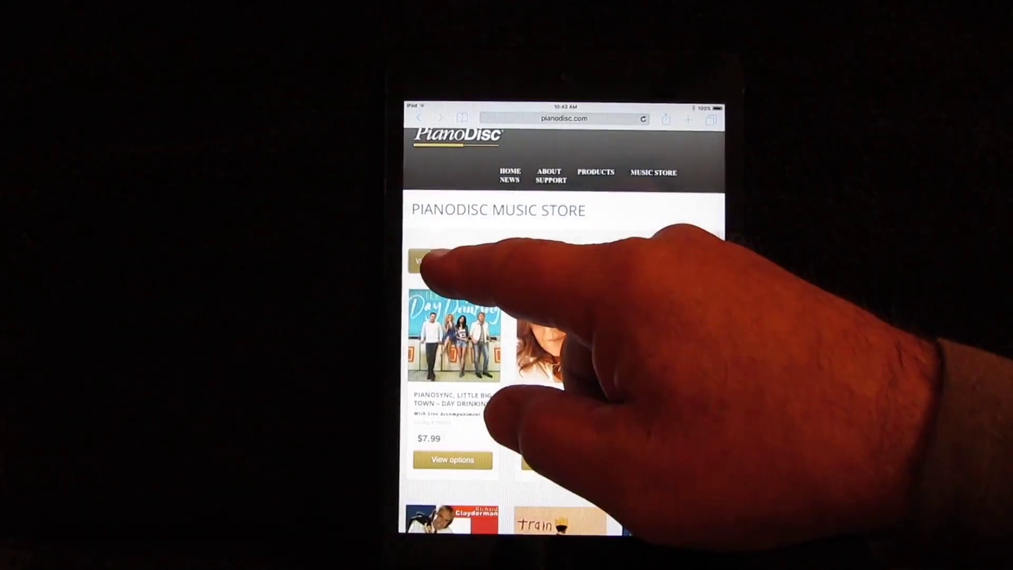
# Step: Filter the store to the Sampler category and open the PianoDisc Sampler 2015 Mix product
pyautogui.click(435, 261)
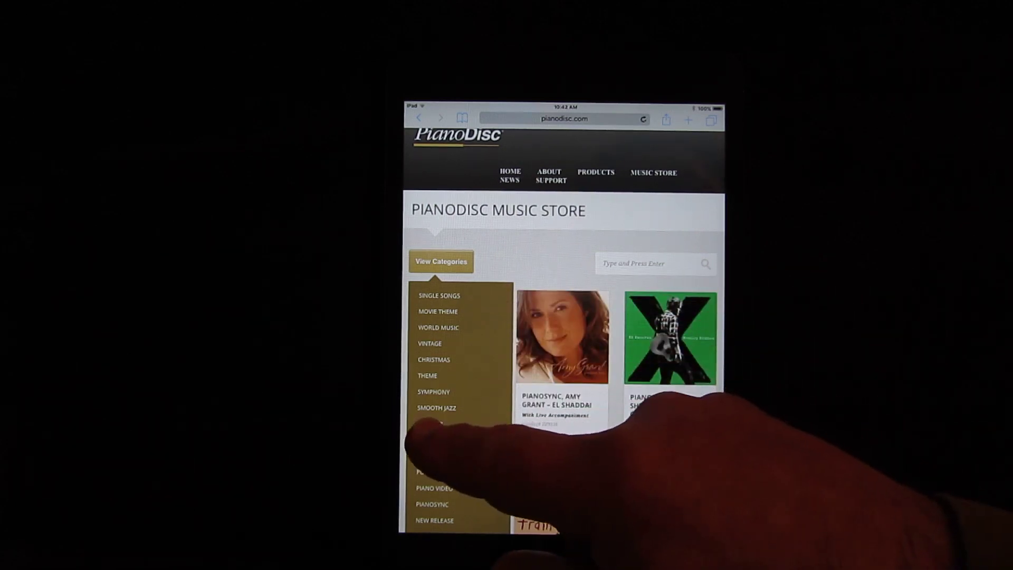
pyautogui.click(427, 439)
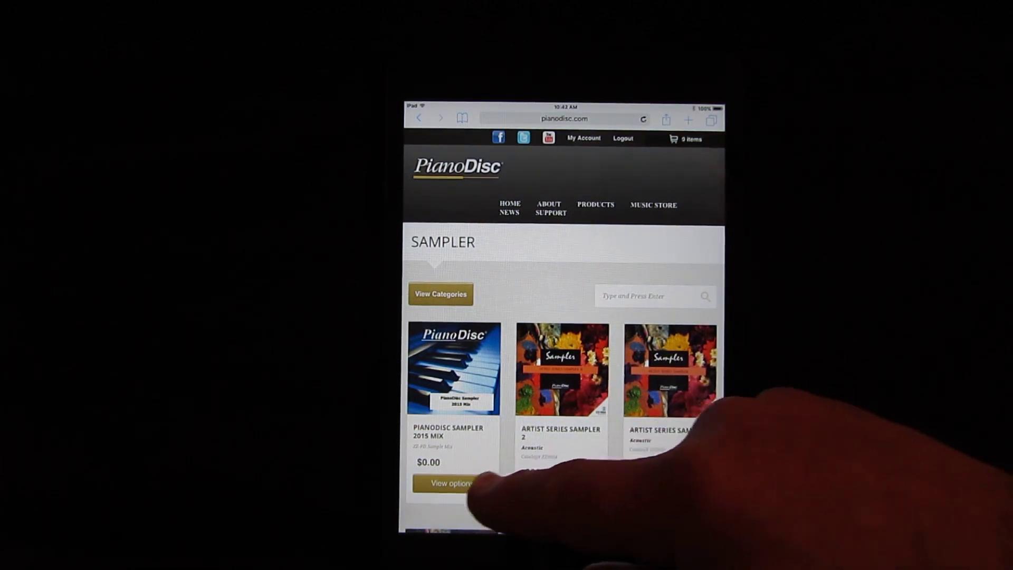
pyautogui.click(447, 483)
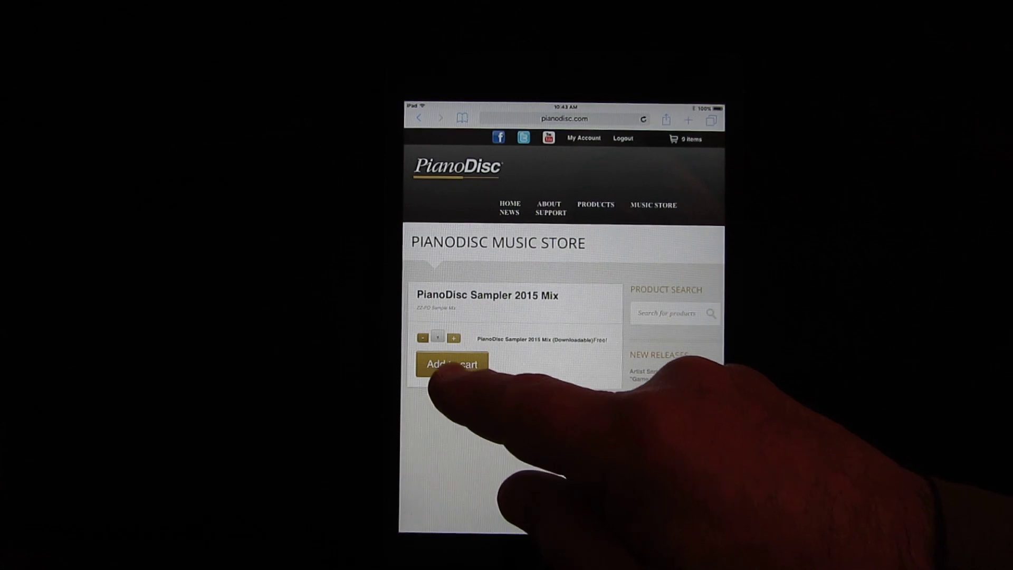
# Step: Add the free PianoDisc Sampler 2015 Mix to the cart, giving a $0.00 subtotal
pyautogui.click(444, 362)
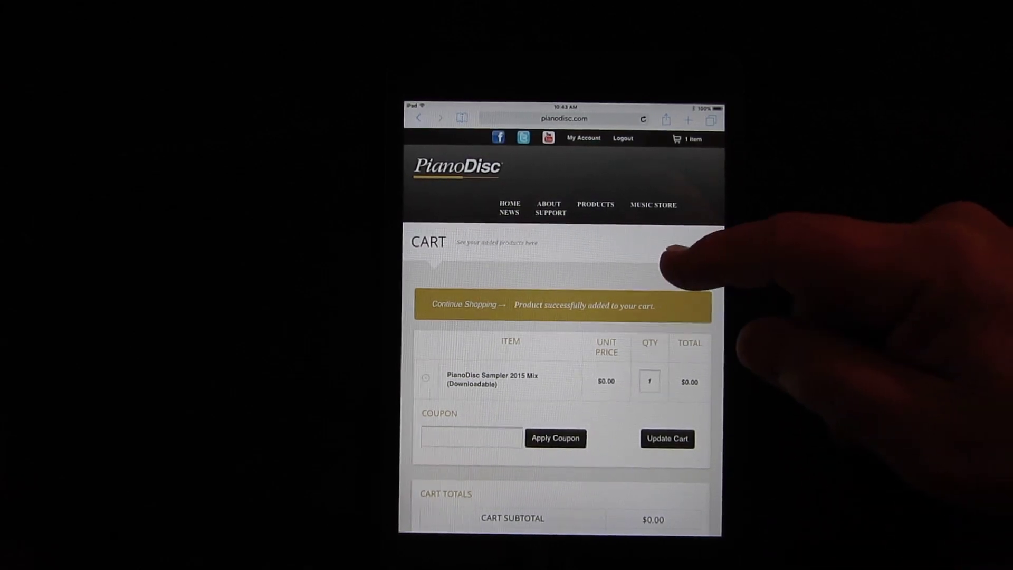
# Step: Proceed from the cart to the checkout page with the prefilled billing address
pyautogui.moveTo(689, 249)
pyautogui.mouseDown()
pyautogui.moveTo(660, 198)
pyautogui.moveTo(676, 169)
pyautogui.mouseUp()
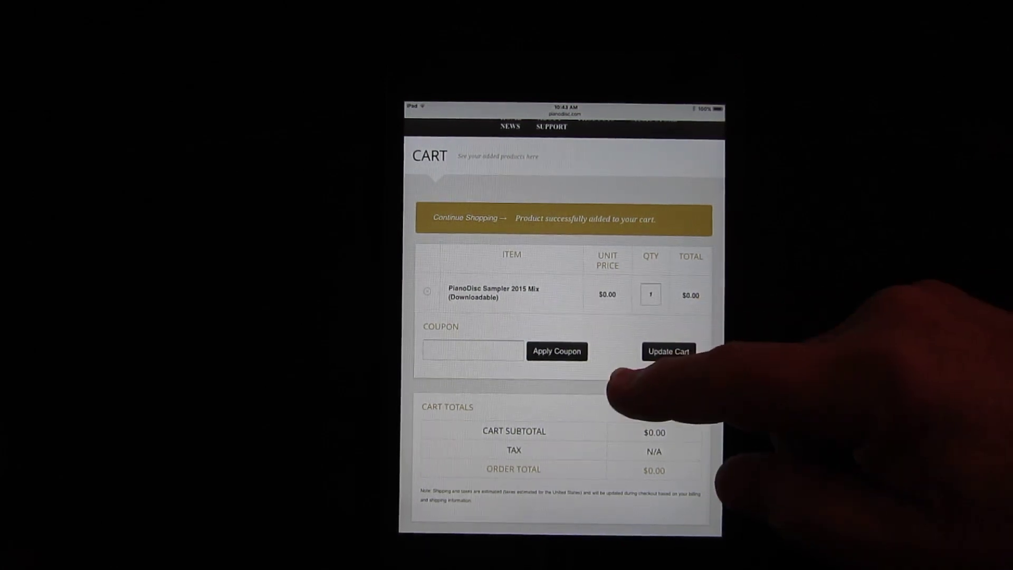
pyautogui.scroll(-3, 648, 333)
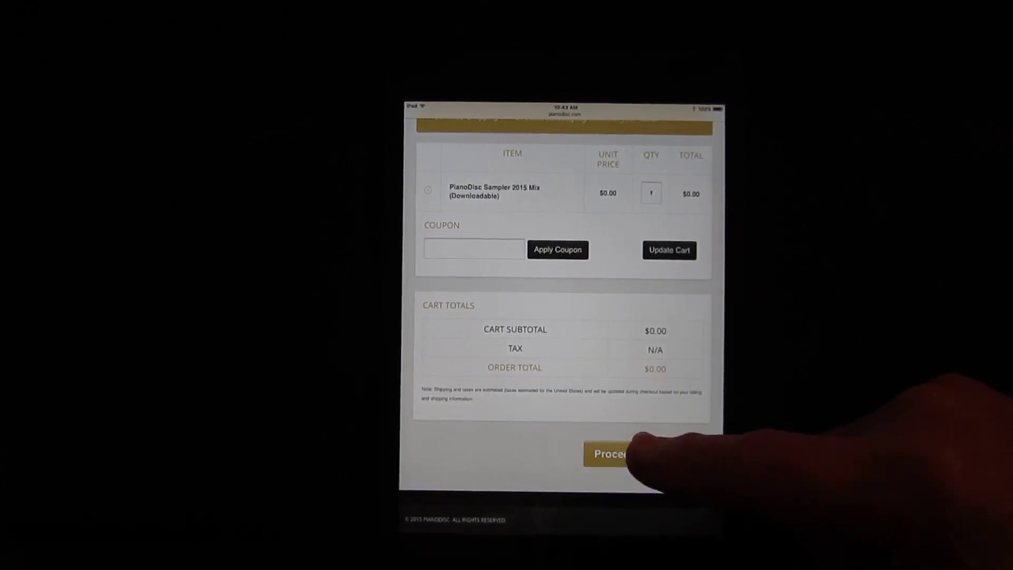
pyautogui.click(640, 453)
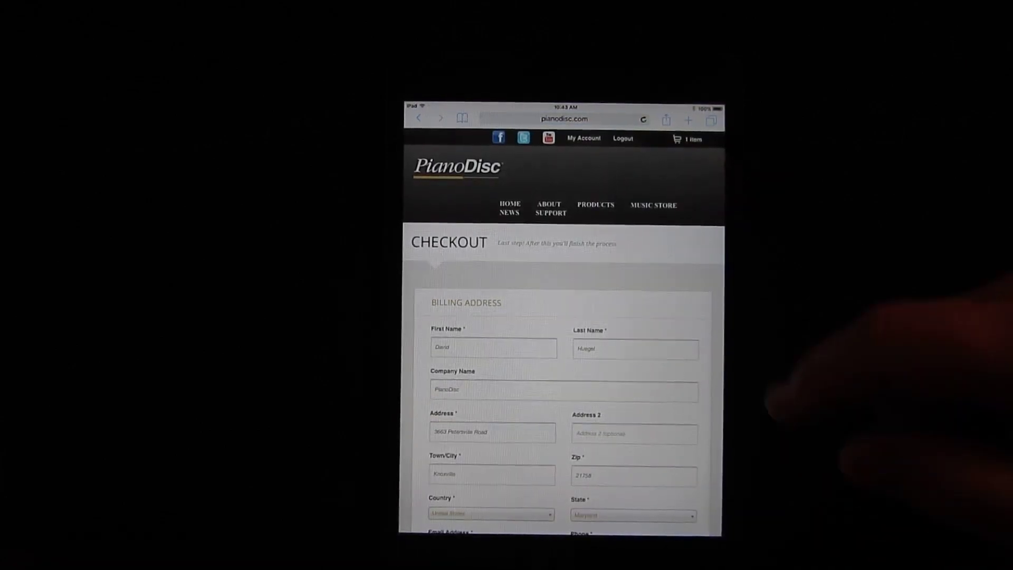
pyautogui.scroll(-3, 669, 273)
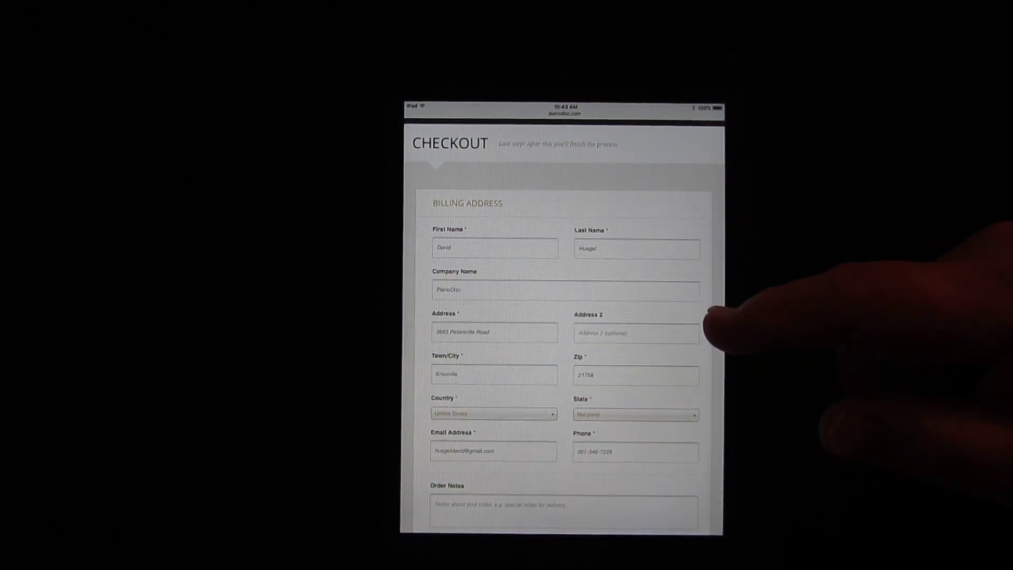
pyautogui.moveTo(637, 360); pyautogui.dragTo(656, 163)
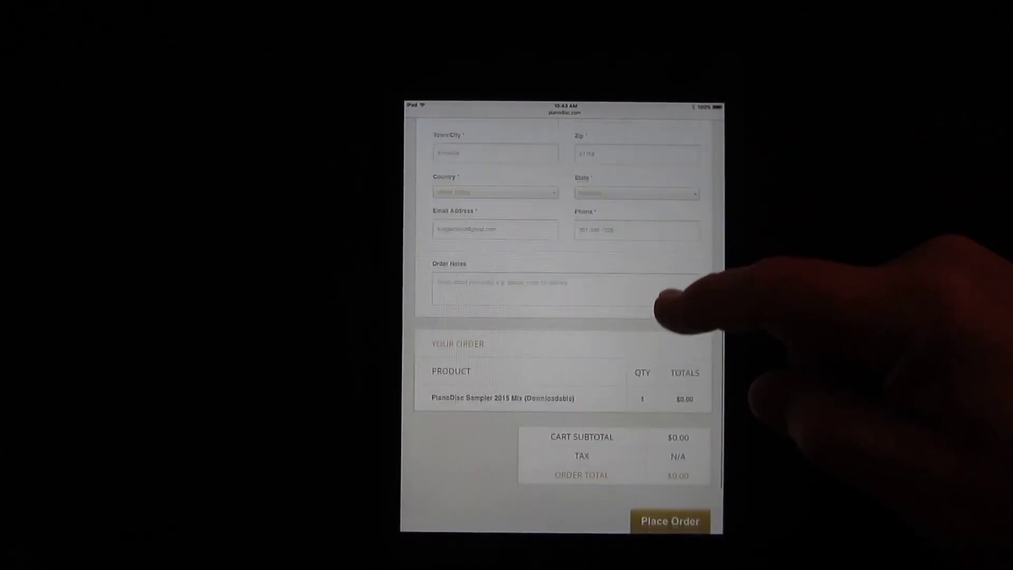
pyautogui.moveTo(678, 293); pyautogui.dragTo(678, 238)
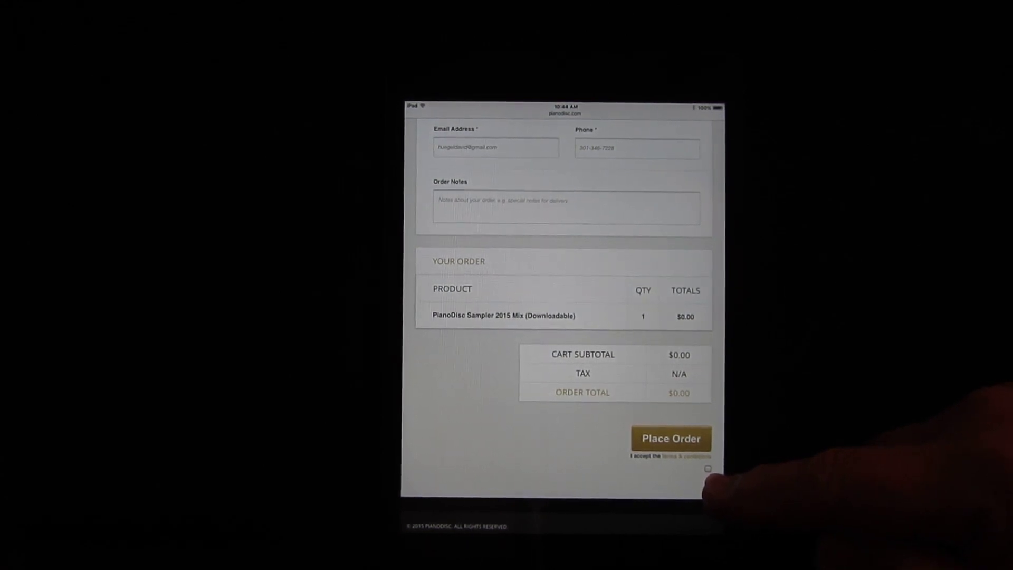
# Step: Tick the terms and conditions checkbox for the $0.00 Sampler 2015 Mix order
pyautogui.click(707, 469)
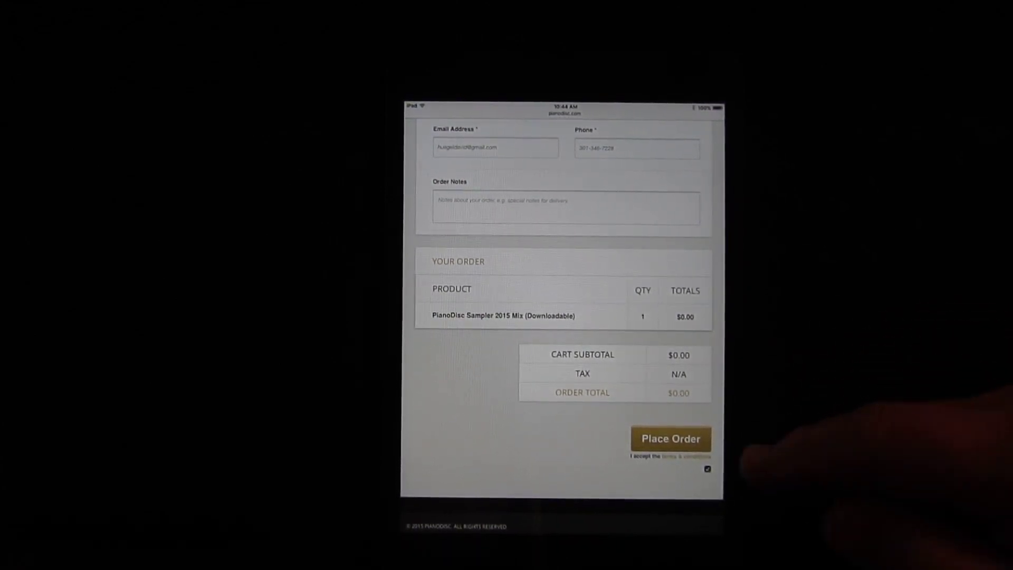
# Step: Place the $0.00 Sampler 2015 Mix order, then launch the PianoDisc iQ app
pyautogui.click(671, 439)
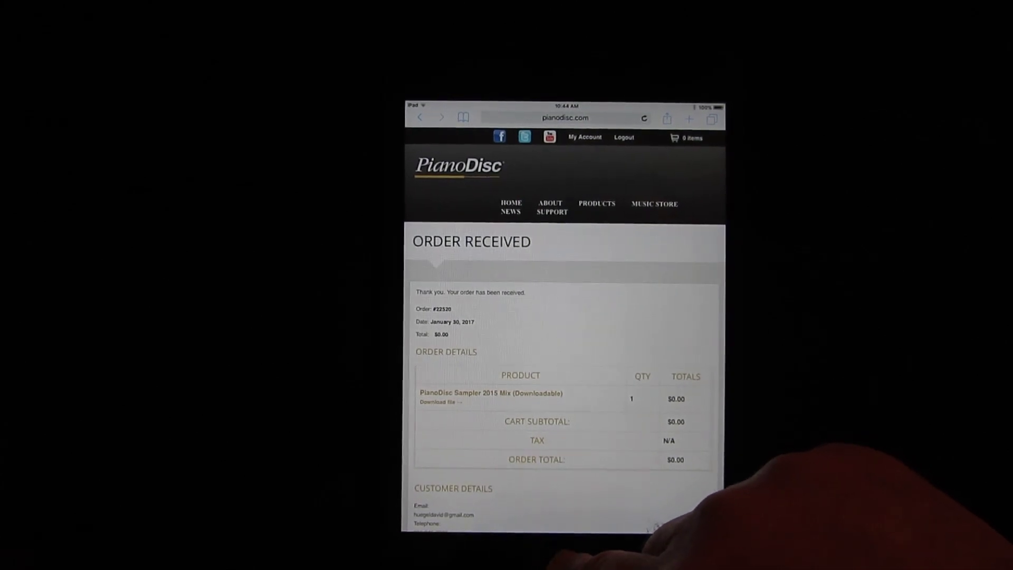
pyautogui.click(562, 552)
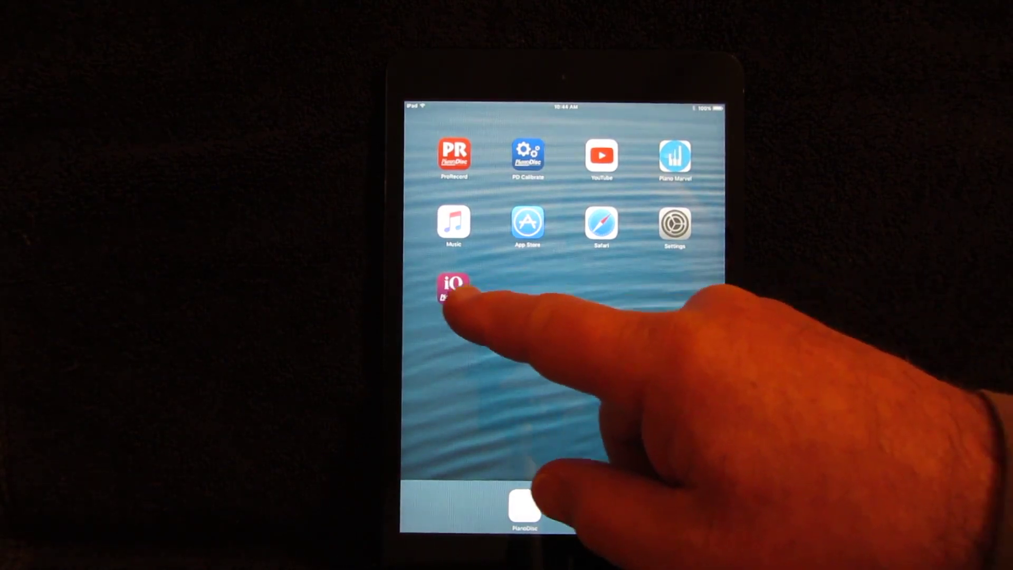
pyautogui.click(524, 506)
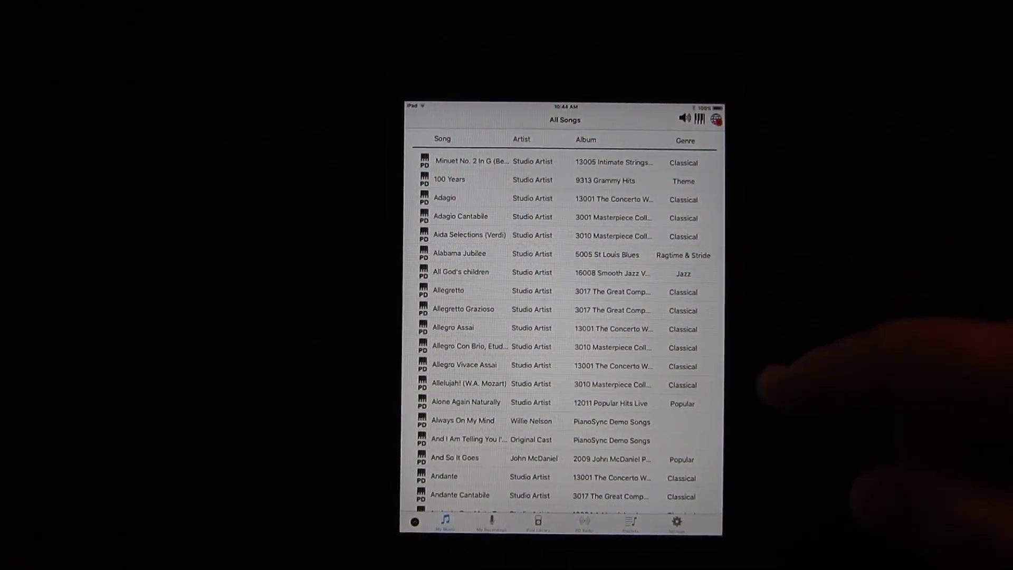
# Step: Show the My Music library, then open the Settings screen with the store account details
pyautogui.click(445, 520)
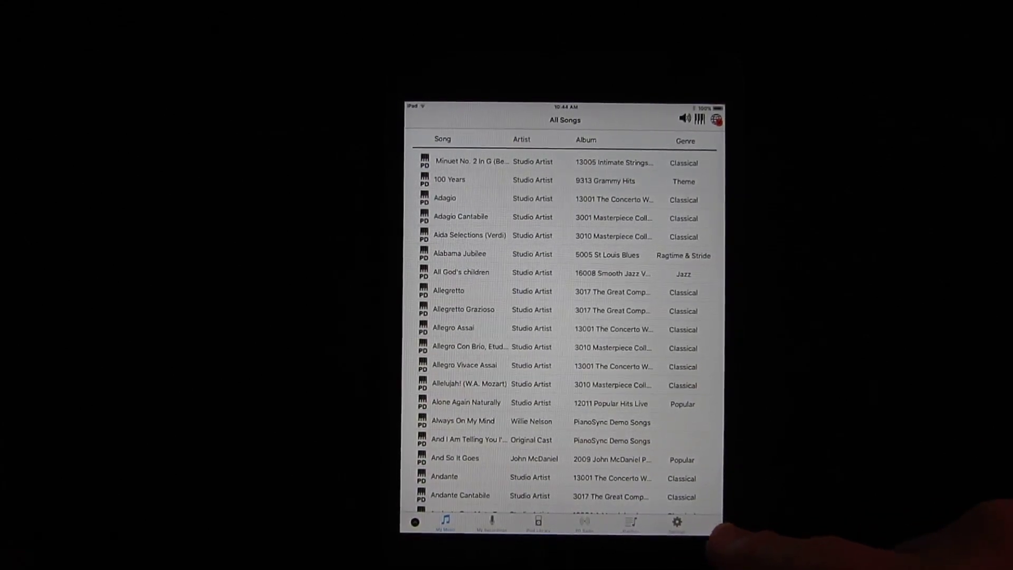
pyautogui.click(676, 521)
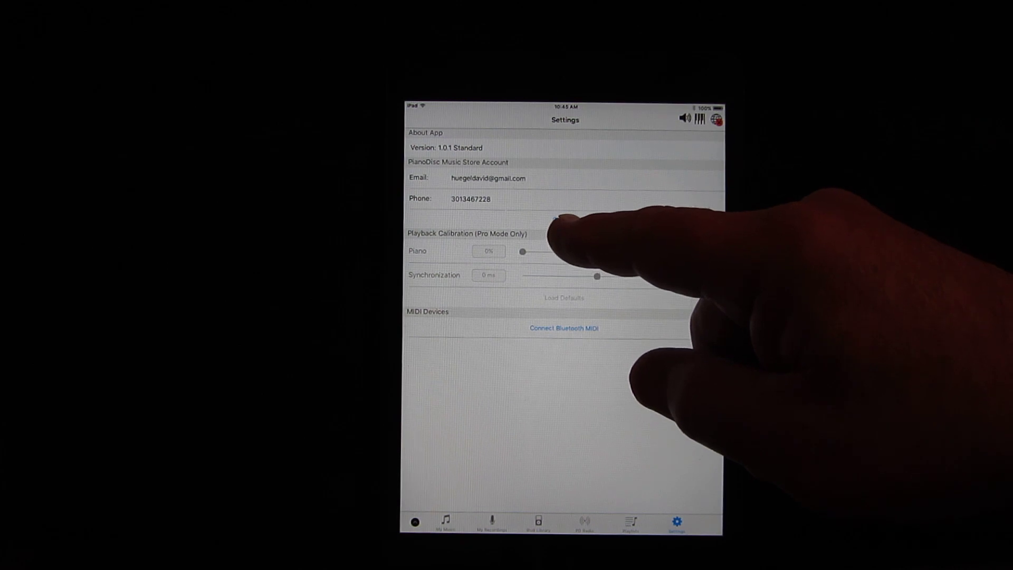
# Step: Connect the PianoDisc Music Store account in Settings, then view All Playlists
pyautogui.click(563, 220)
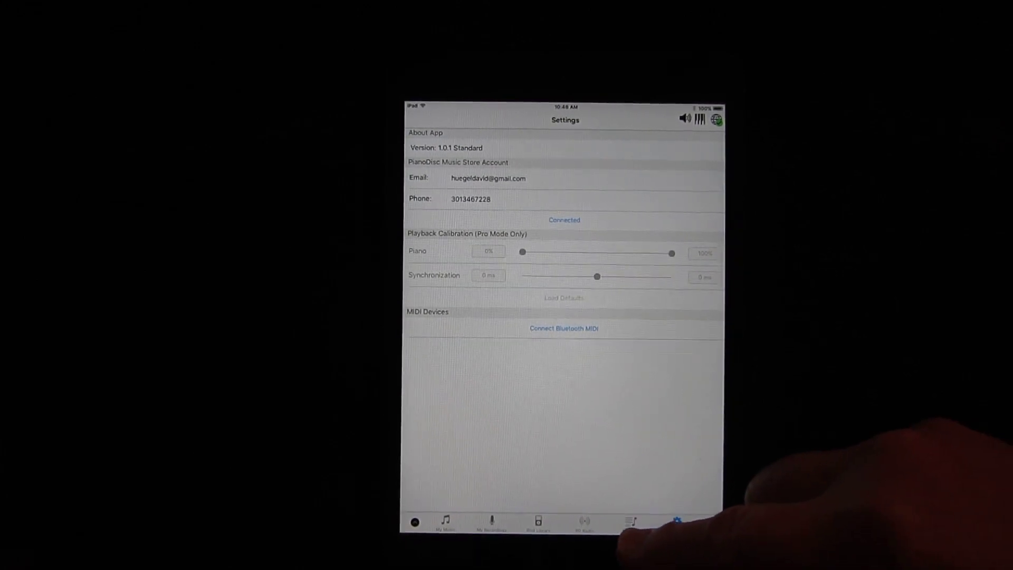
pyautogui.click(631, 522)
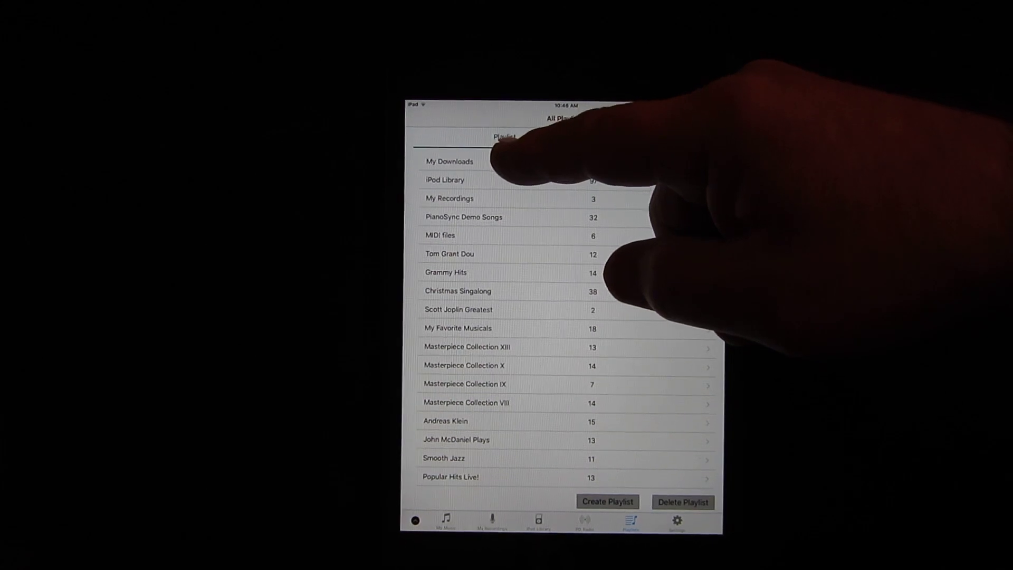
# Step: Open the My Downloads playlist and find it has no songs yet
pyautogui.click(506, 162)
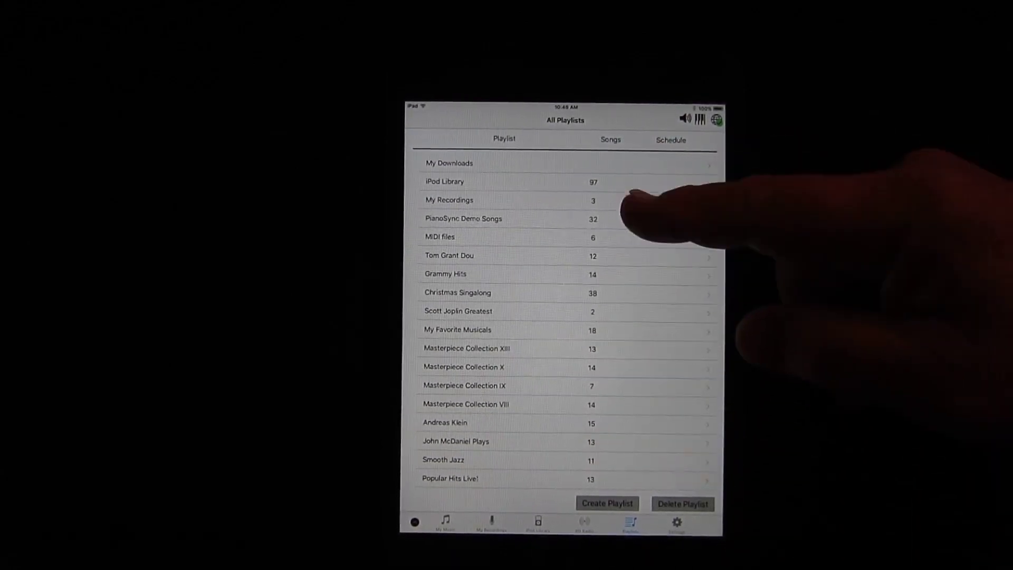
pyautogui.moveTo(637, 394); pyautogui.dragTo(680, 257)
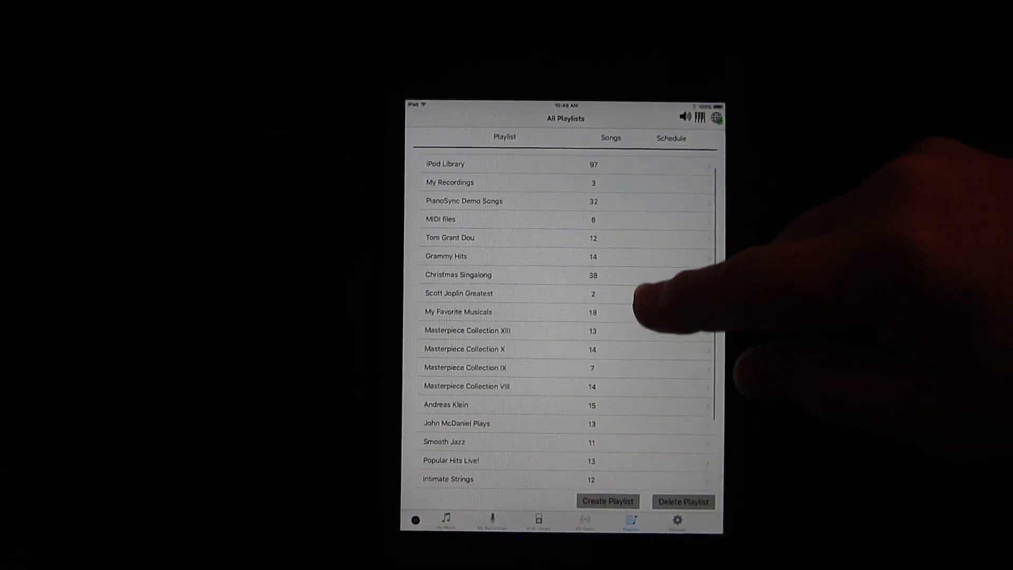